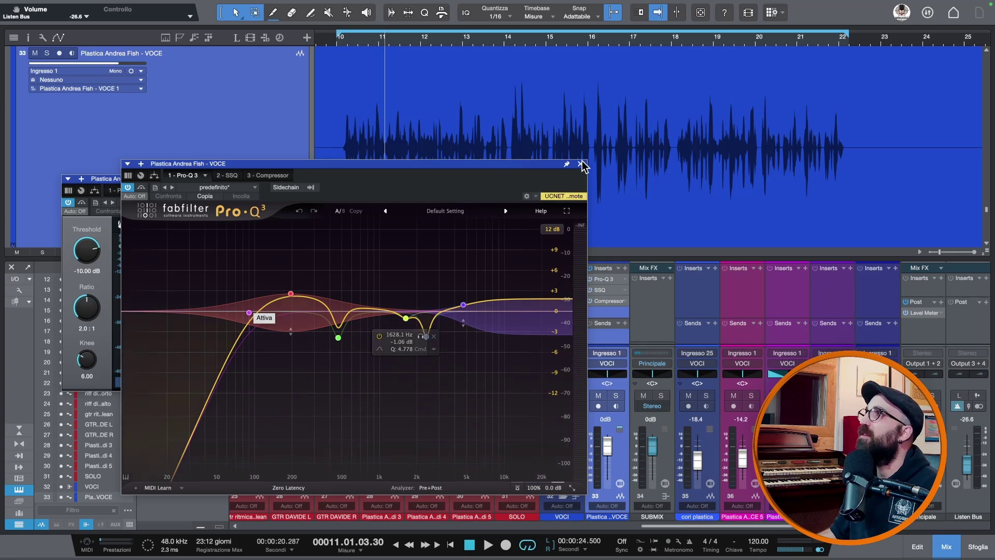
Close the Pro-Q 3 window, look over the SSQ equalizer on the lead vocal channel, and close it too.
{"action": "left_click", "coordinate": [580, 165]}
{"action": "double_click", "coordinate": [605, 292]}
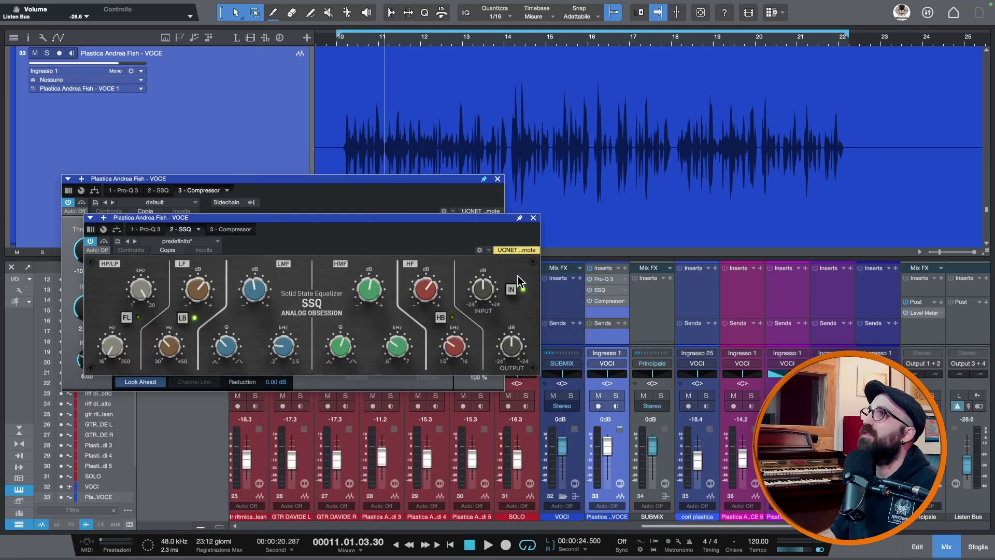
{"action": "left_click_drag", "start_coordinate": [406, 216], "coordinate": [434, 248]}
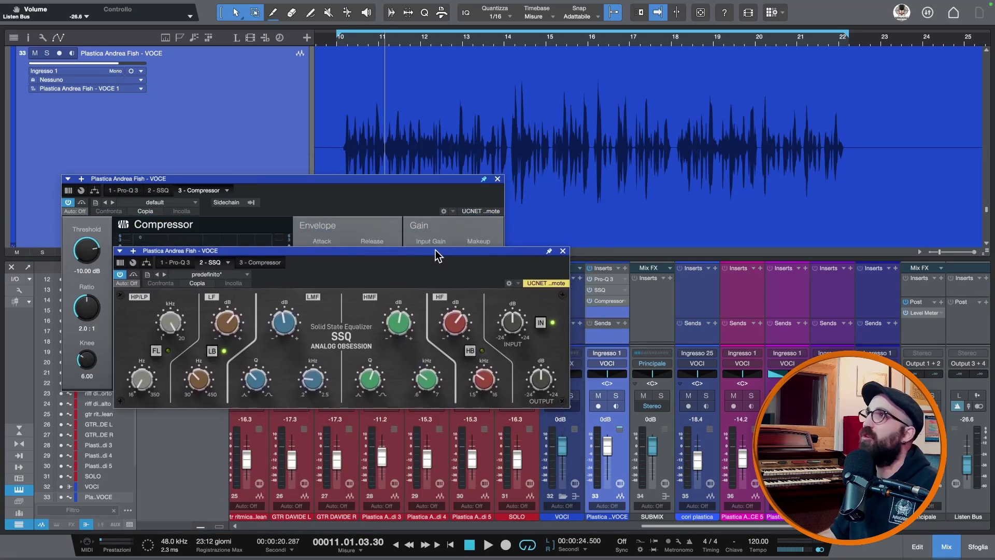
{"action": "left_click", "coordinate": [562, 250]}
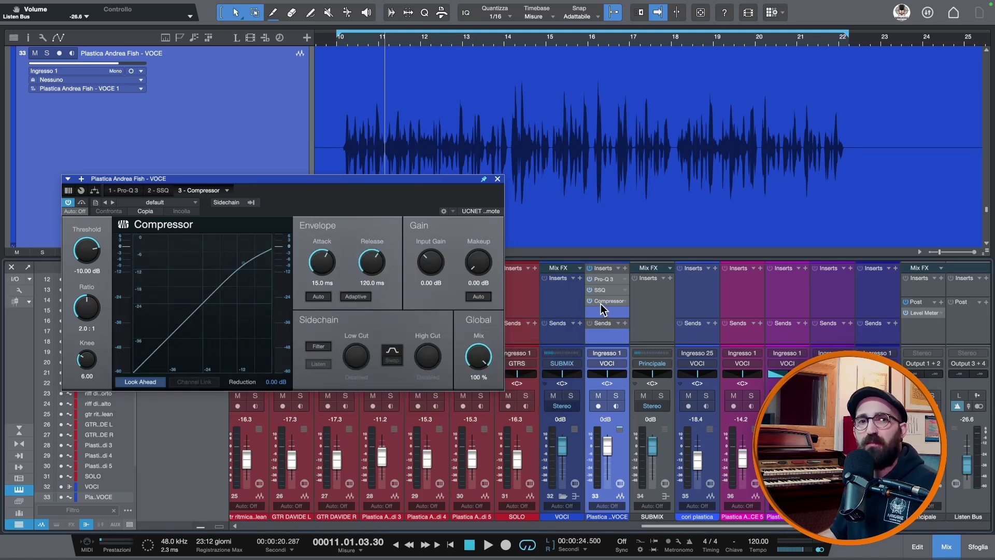
Bypass the Compressor on the lead vocal channel and listen to the uncompressed vocal from bar 10 to about bar 15.
{"action": "scroll", "coordinate": [601, 303], "scroll_direction": "left", "scroll_amount": 1}
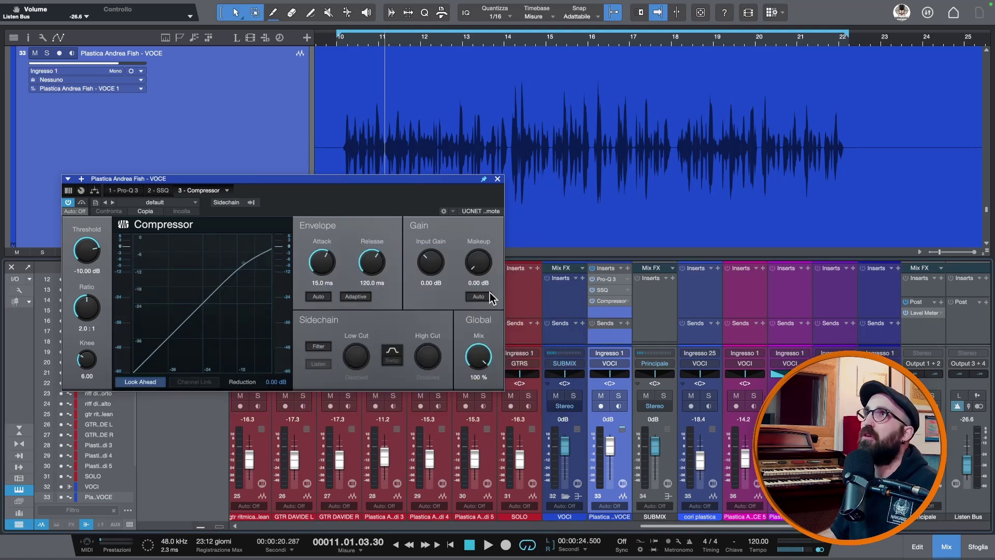
{"action": "left_click_drag", "start_coordinate": [196, 178], "coordinate": [272, 182]}
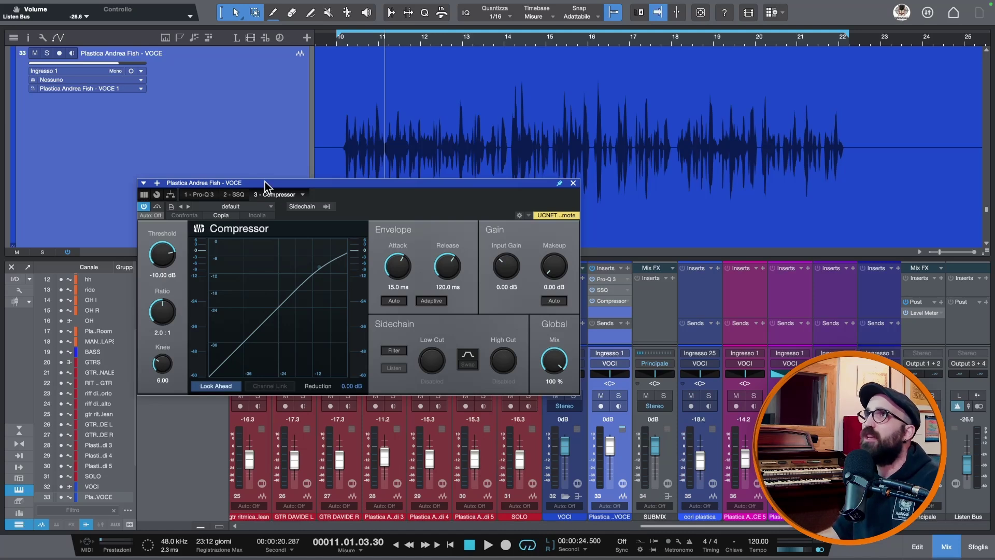
{"action": "left_click", "coordinate": [156, 207]}
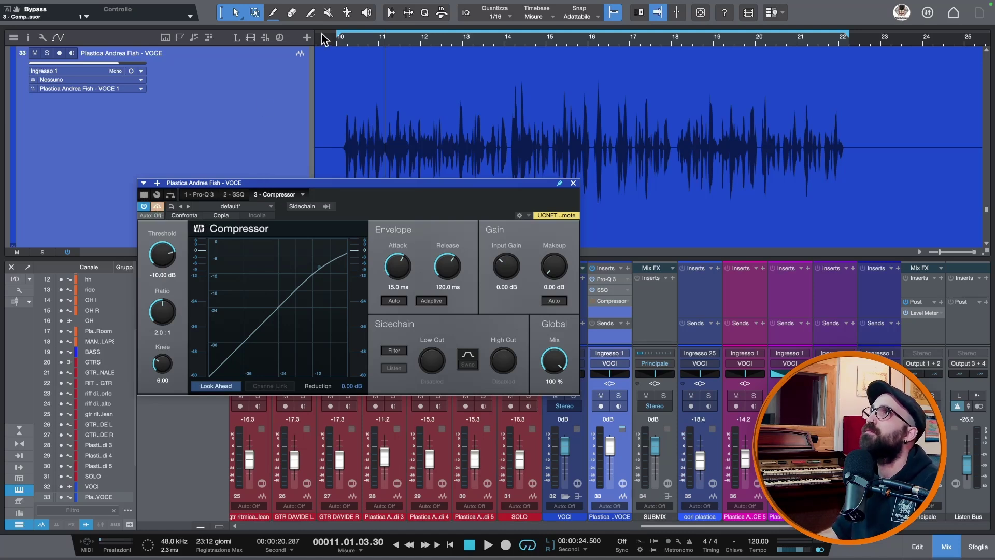
{"action": "left_click", "coordinate": [338, 40]}
{"action": "key", "text": "space"}
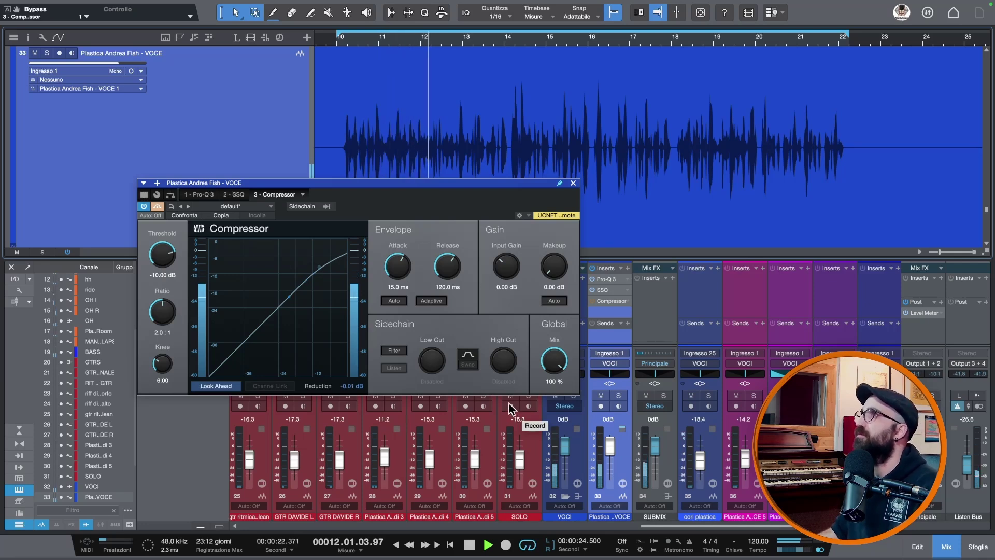
{"action": "scroll", "coordinate": [506, 399], "scroll_direction": "right", "scroll_amount": 1}
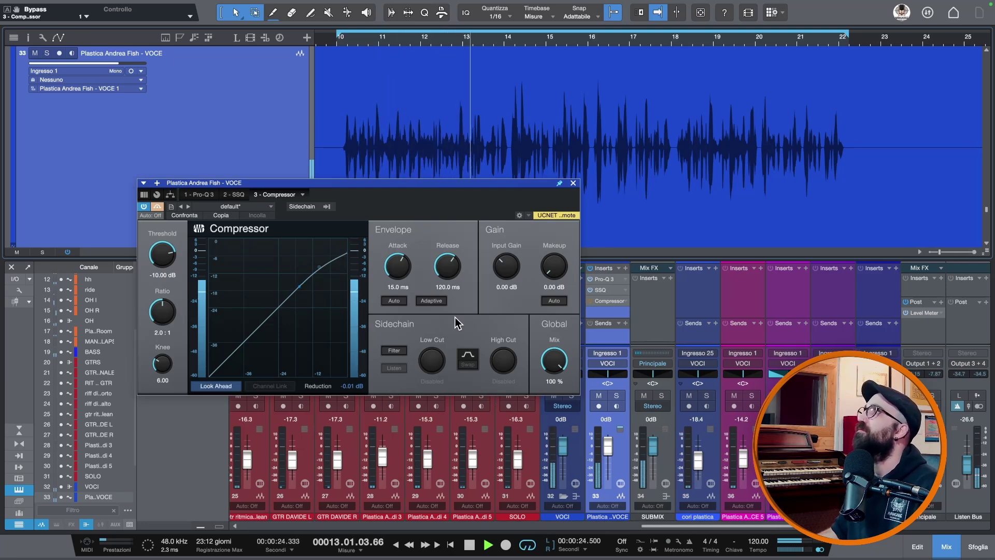
{"action": "left_click_drag", "start_coordinate": [469, 182], "coordinate": [488, 262]}
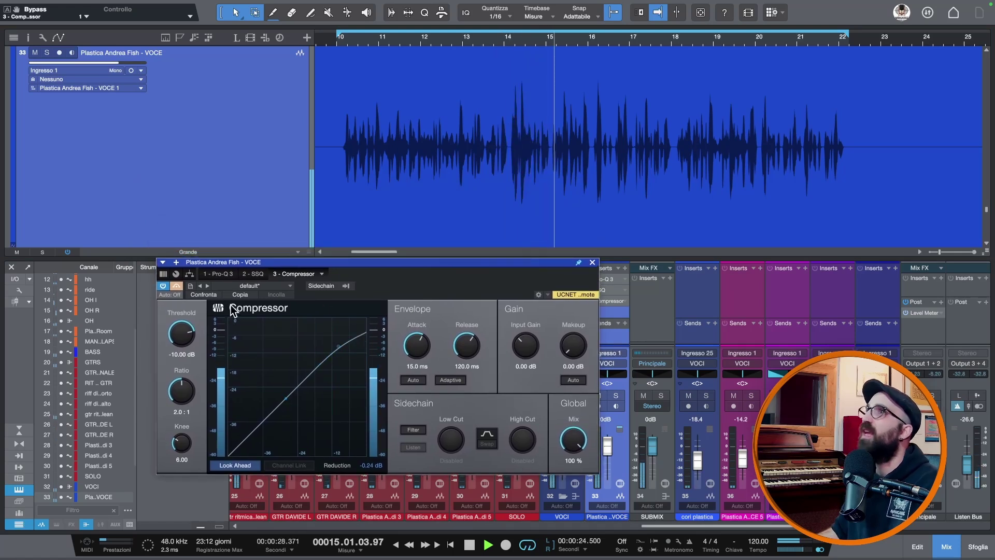
{"action": "key", "text": "space"}
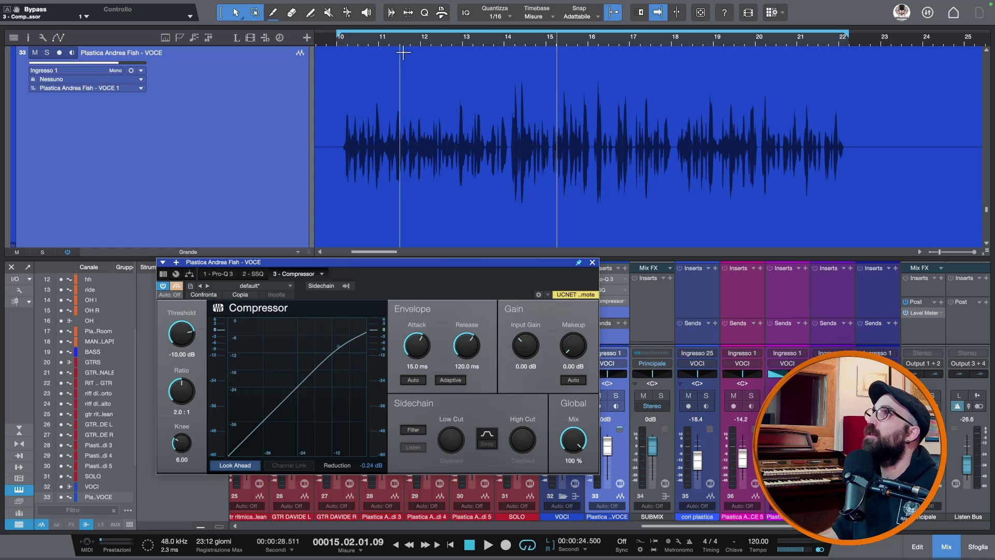
Set the vocal Compressor's threshold to -24.16 dB and its ratio to 4.0:1.
{"action": "scroll", "coordinate": [399, 99], "scroll_direction": "right", "scroll_amount": 1}
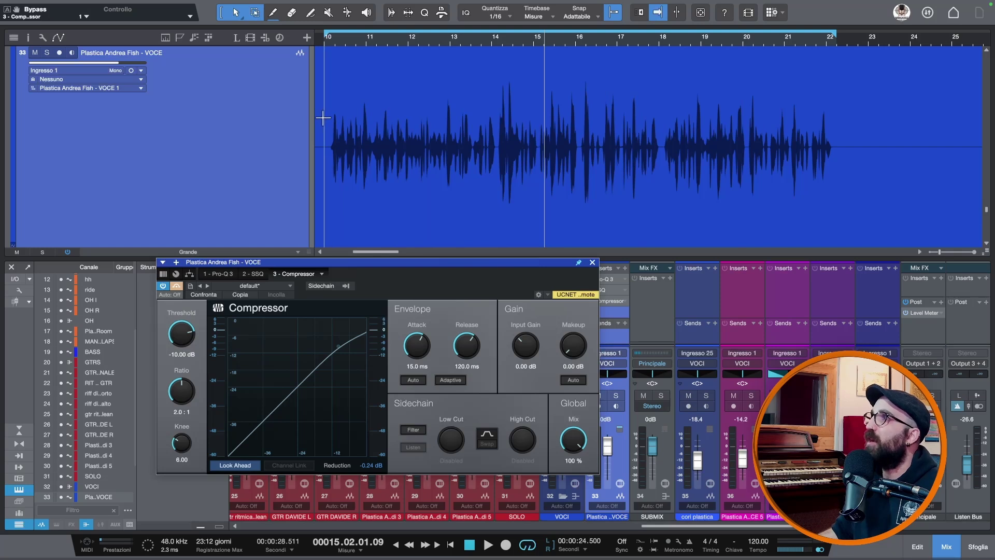
{"action": "scroll", "coordinate": [415, 182], "scroll_direction": "up", "scroll_amount": 1}
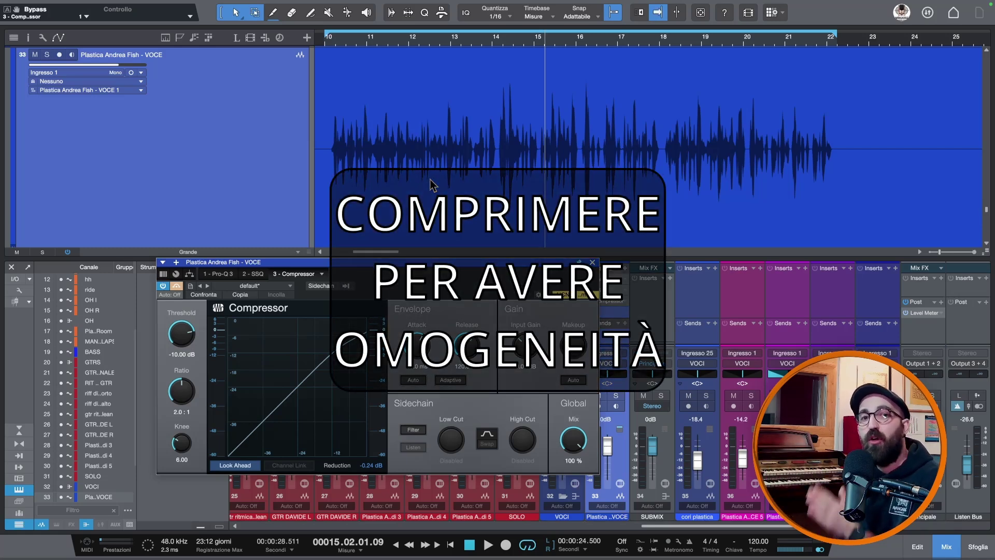
{"action": "left_click_drag", "start_coordinate": [402, 262], "coordinate": [469, 207]}
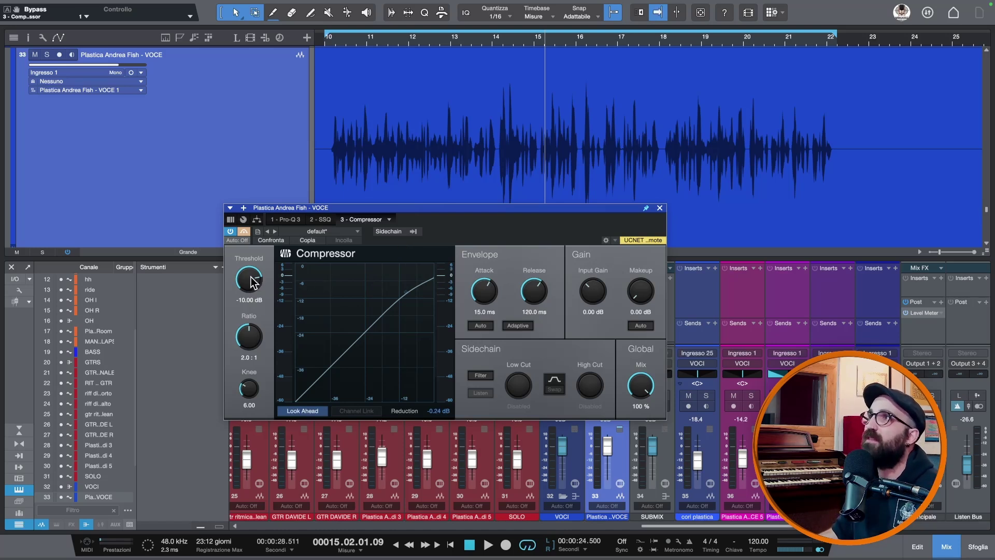
{"action": "mouse_move", "coordinate": [250, 282]}
{"action": "left_mouse_down"}
{"action": "mouse_move", "coordinate": [248, 259]}
{"action": "mouse_move", "coordinate": [247, 334]}
{"action": "mouse_move", "coordinate": [249, 300]}
{"action": "left_mouse_up"}
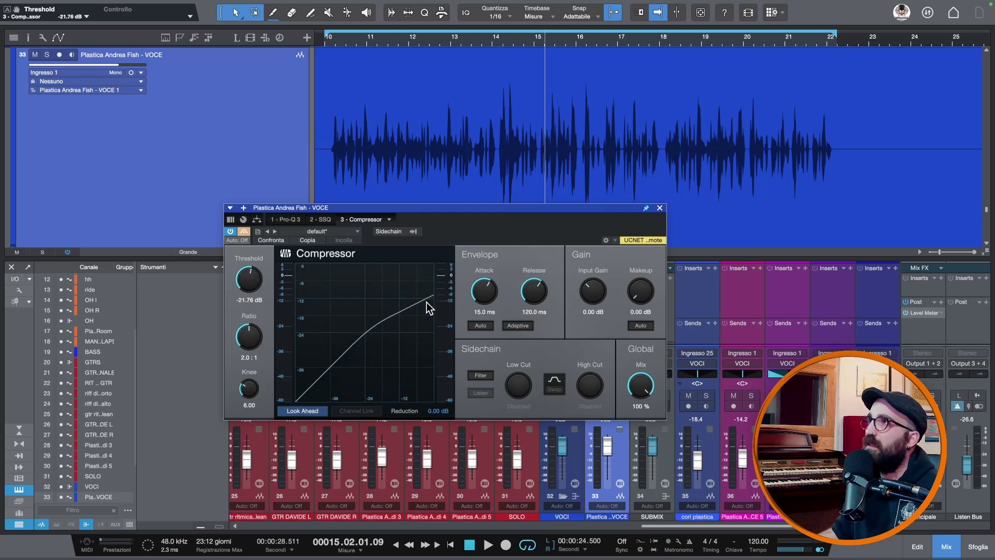
{"action": "left_click_drag", "start_coordinate": [251, 279], "coordinate": [248, 303]}
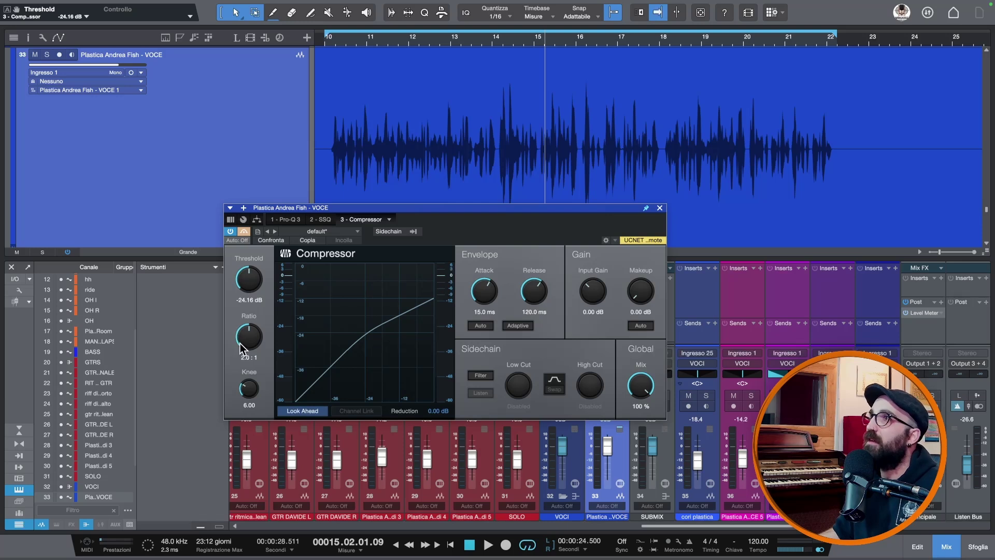
{"action": "left_click_drag", "start_coordinate": [242, 347], "coordinate": [240, 338]}
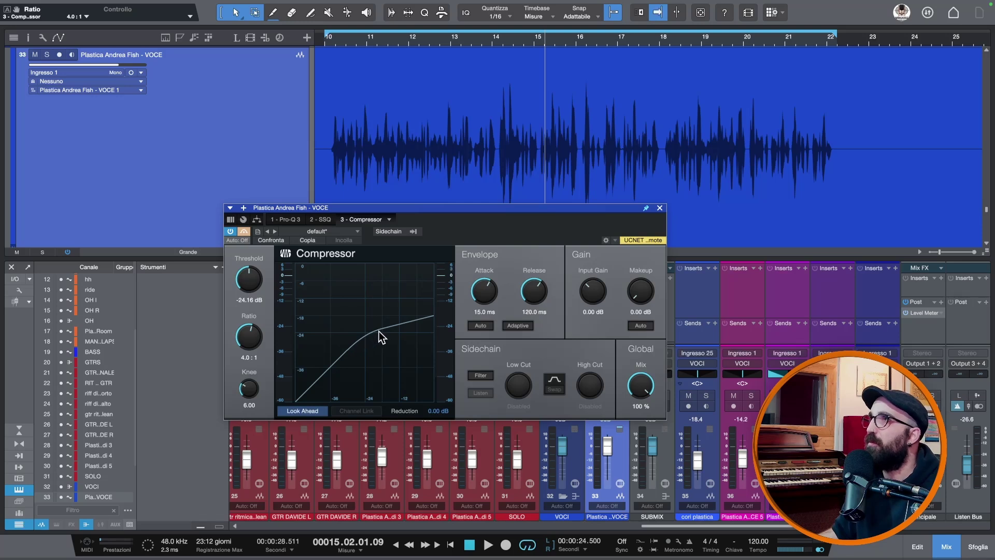
Compare the Compressor's knee at its extremes of 0.10 and 20.00 dB, ending on the hard knee of 0.10 dB.
{"action": "left_click_drag", "start_coordinate": [249, 389], "coordinate": [245, 454]}
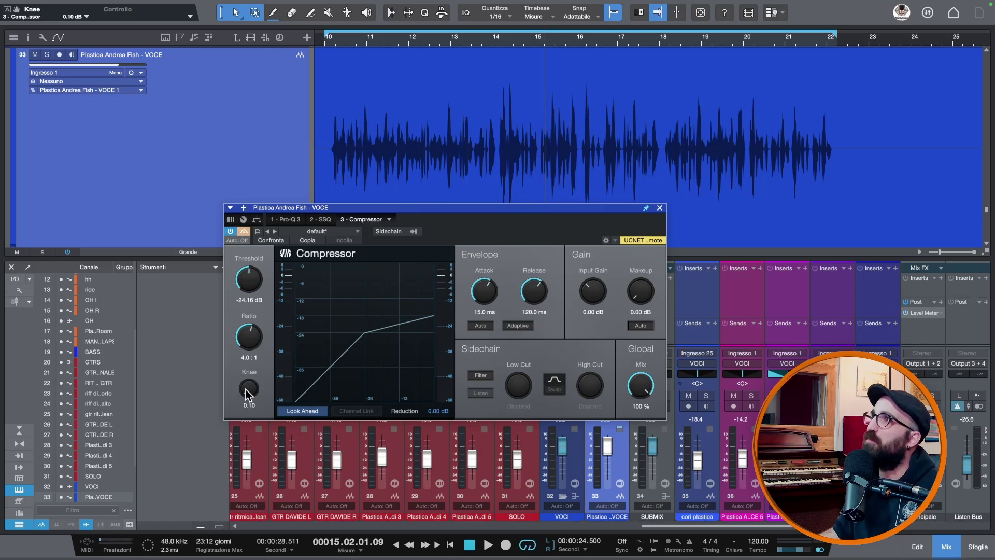
{"action": "left_click_drag", "start_coordinate": [246, 389], "coordinate": [253, 277]}
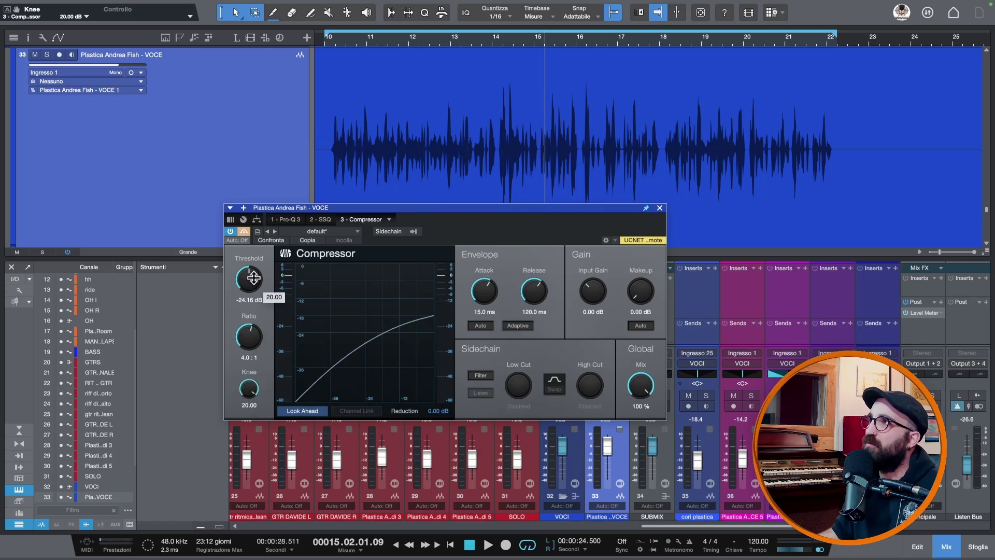
{"action": "left_click_drag", "start_coordinate": [249, 395], "coordinate": [239, 500]}
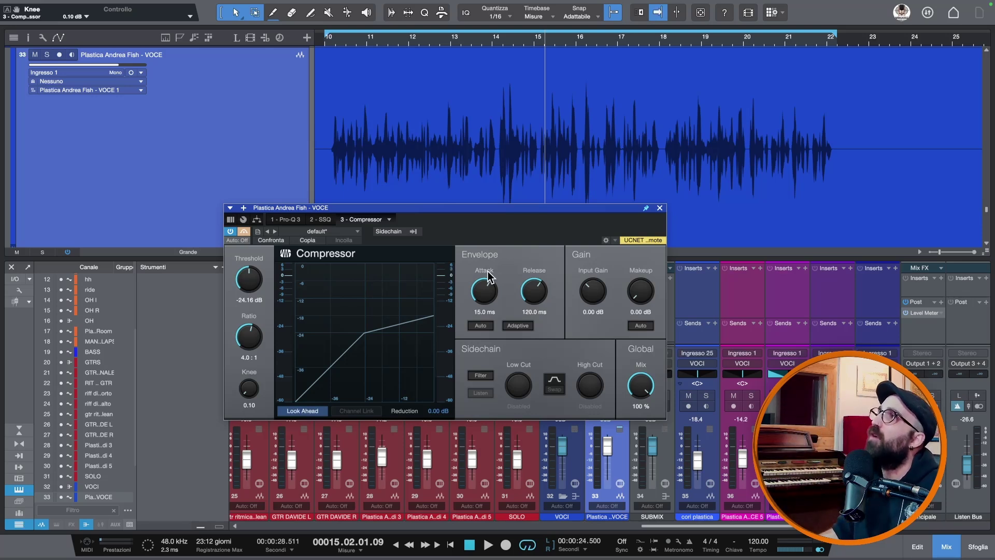
Set the Compressor's attack to 0.10 ms and release to 67.9 ms, and bring the makeup gain back to 0.00 dB.
{"action": "left_click_drag", "start_coordinate": [486, 295], "coordinate": [484, 322]}
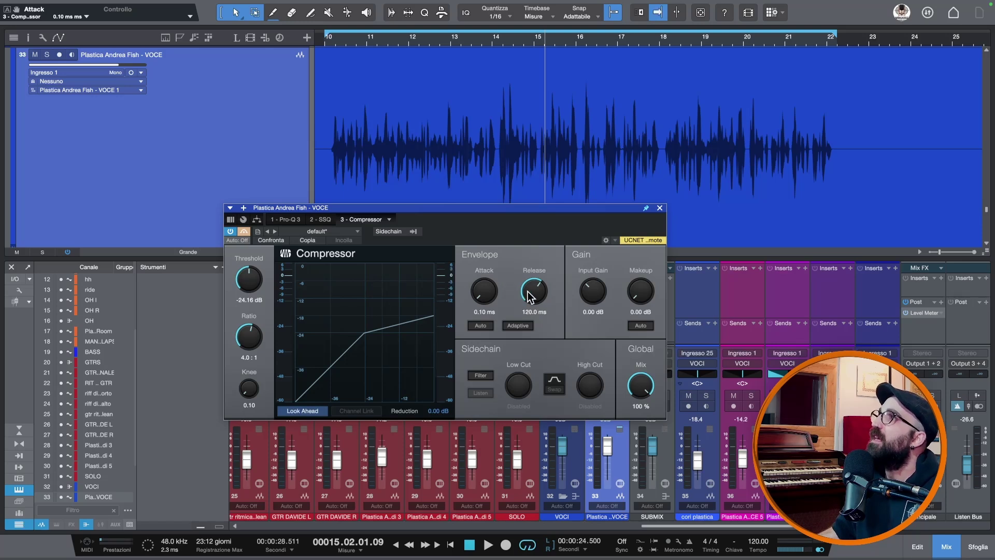
{"action": "left_click_drag", "start_coordinate": [527, 292], "coordinate": [527, 304]}
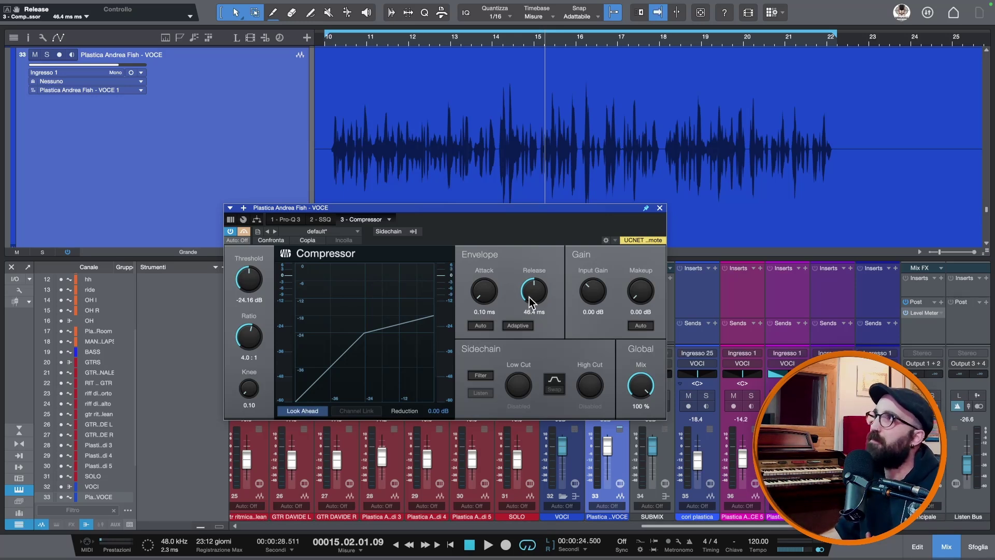
{"action": "left_click_drag", "start_coordinate": [531, 294], "coordinate": [533, 293]}
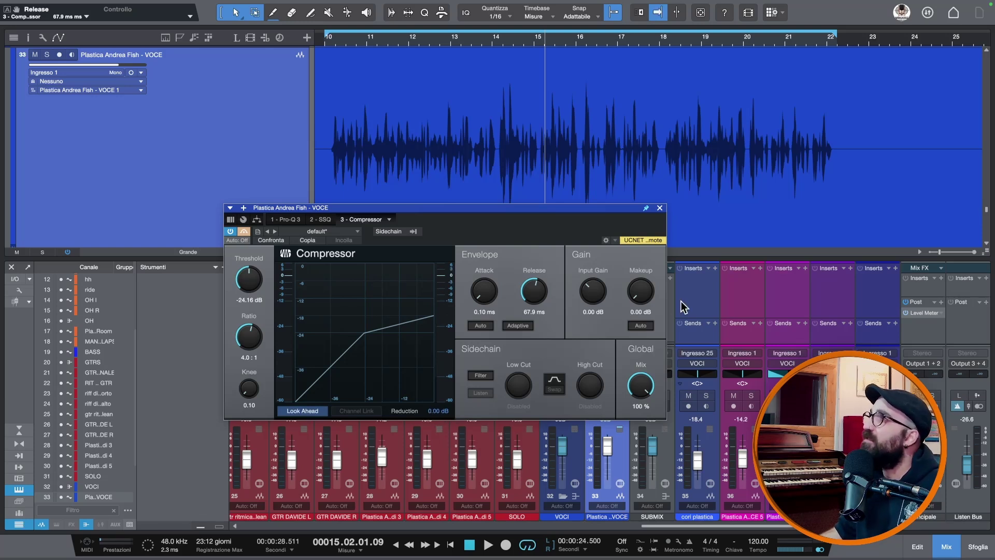
{"action": "left_click_drag", "start_coordinate": [642, 291], "coordinate": [640, 368]}
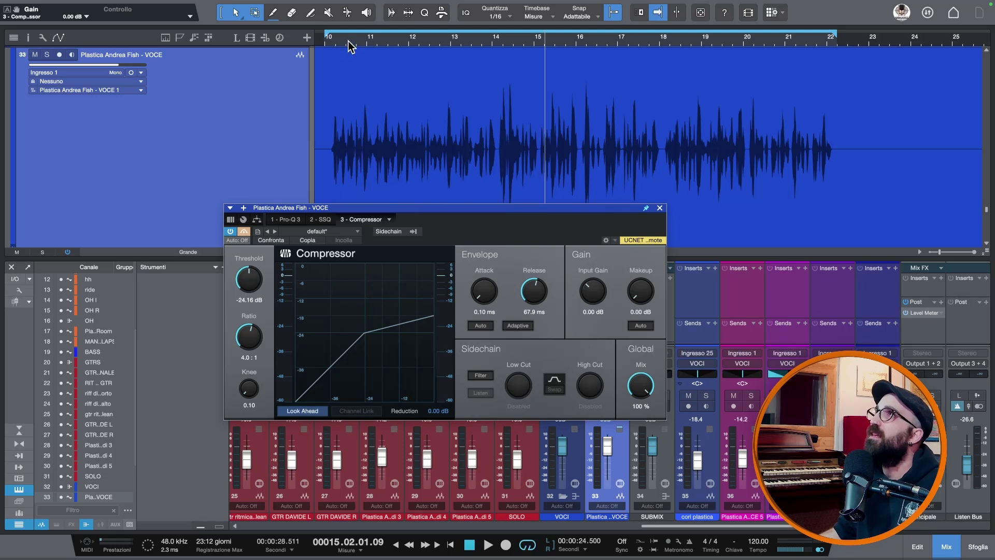
Return the playhead to bar 10 and set the Compressor's threshold to -28.96 dB and release to 508.6 ms.
{"action": "left_click", "coordinate": [332, 39]}
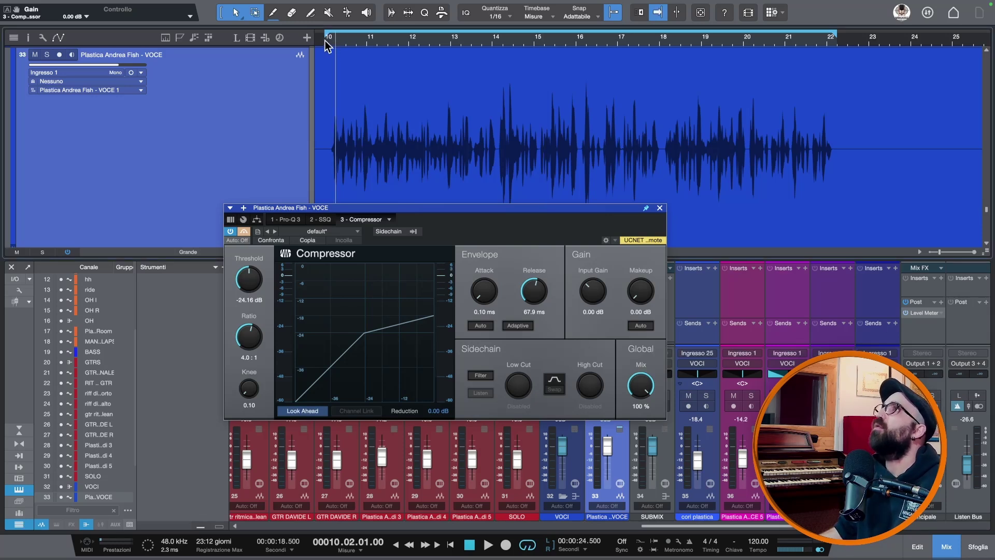
{"action": "left_click", "coordinate": [329, 41]}
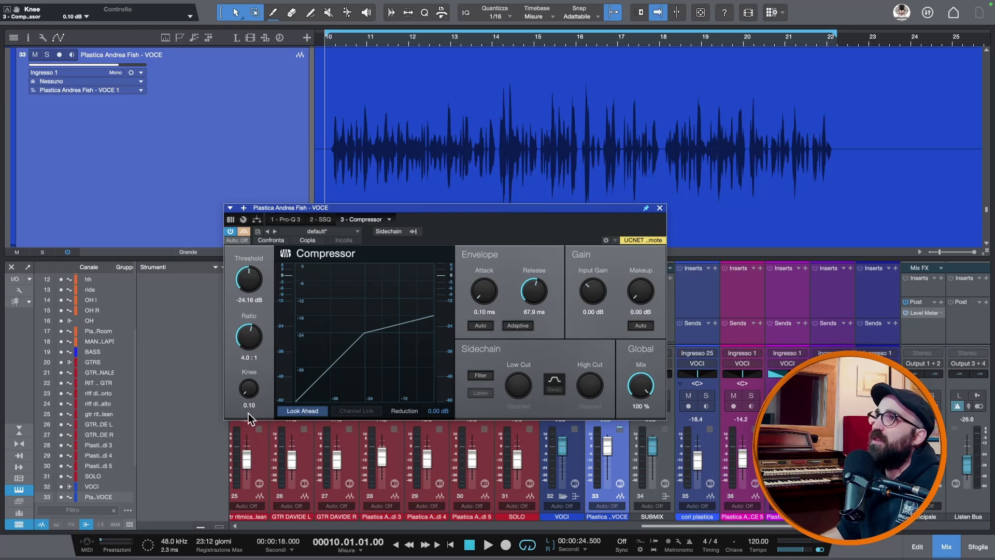
{"action": "left_click_drag", "start_coordinate": [249, 400], "coordinate": [247, 419]}
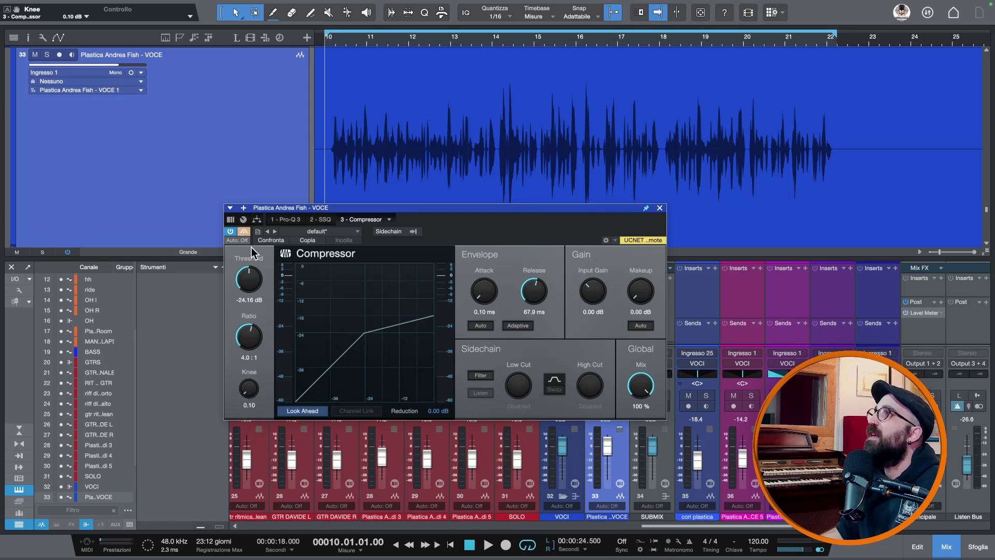
{"action": "left_click_drag", "start_coordinate": [250, 279], "coordinate": [250, 283]}
{"action": "left_click_drag", "start_coordinate": [528, 300], "coordinate": [527, 269]}
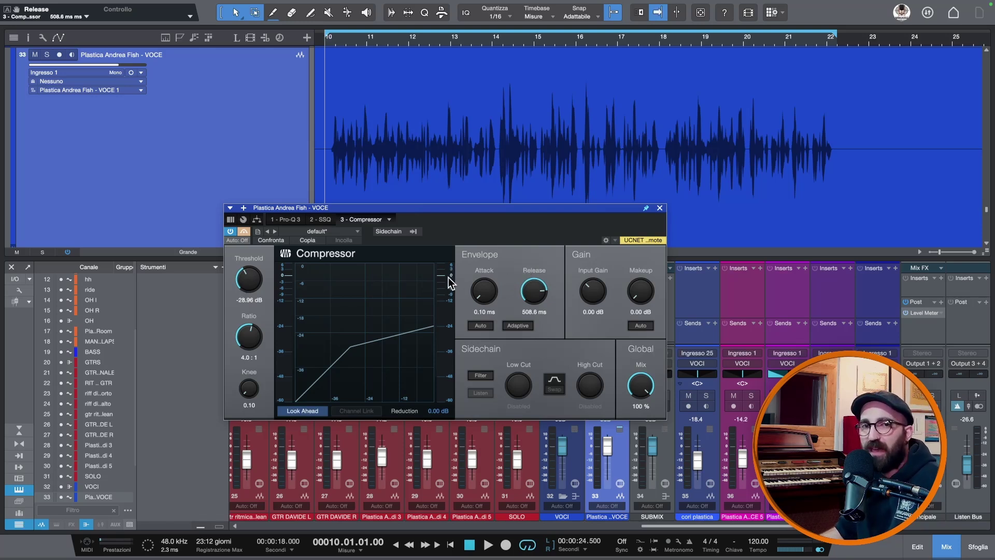
Try a slower Compressor attack of 8.81 ms.
{"action": "mouse_move", "coordinate": [449, 278]}
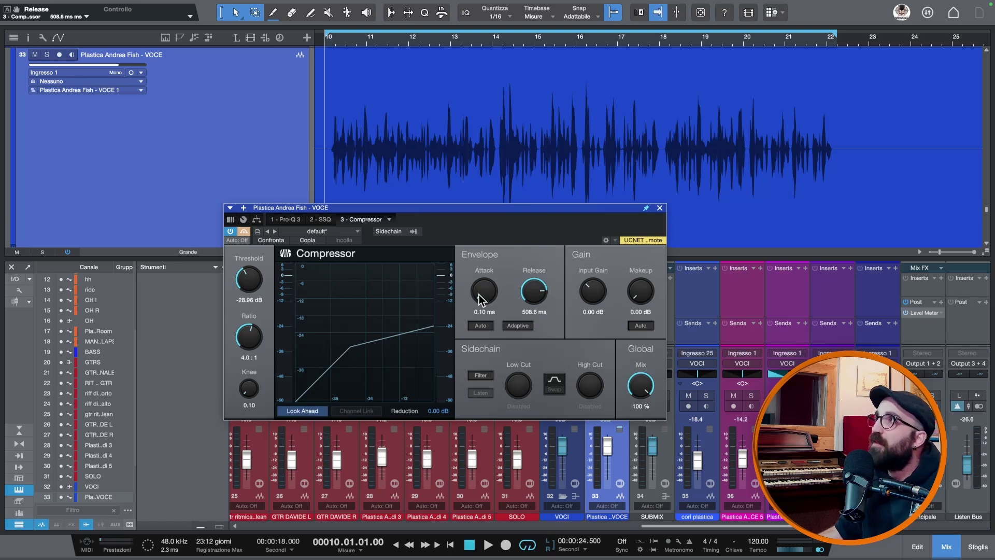
{"action": "left_click_drag", "start_coordinate": [479, 296], "coordinate": [479, 242]}
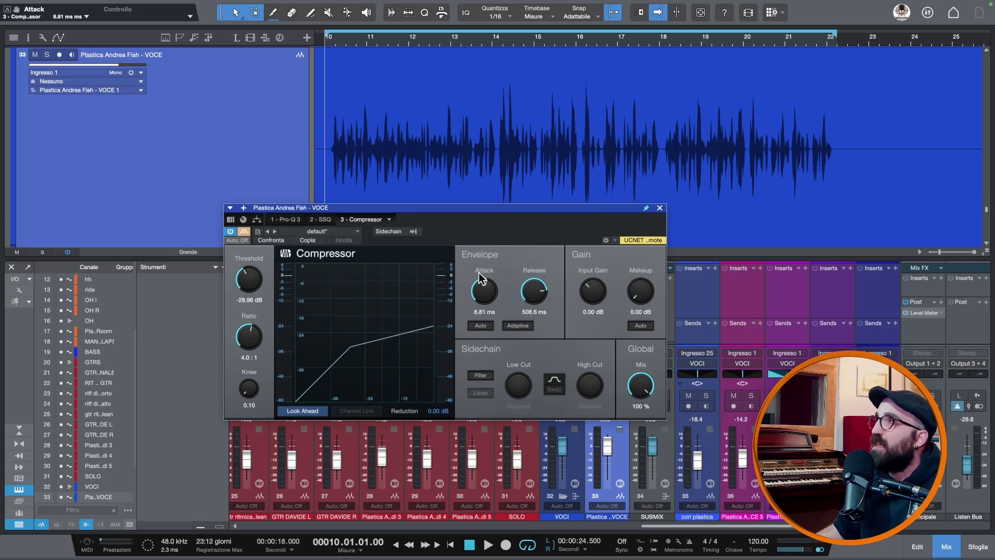
{"action": "left_click_drag", "start_coordinate": [479, 294], "coordinate": [479, 293]}
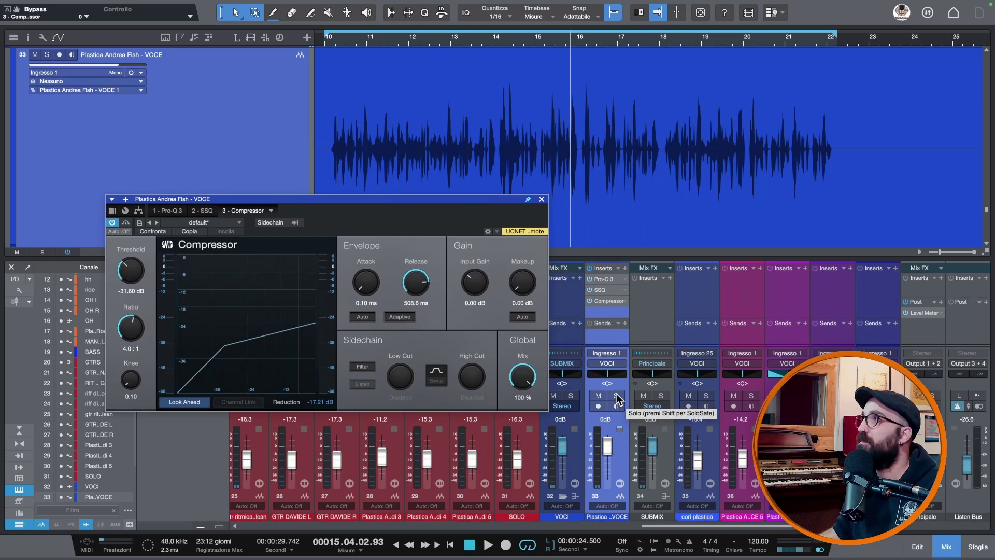
Solo the lead vocal channel and play it from bar 10.
{"action": "left_click", "coordinate": [617, 397]}
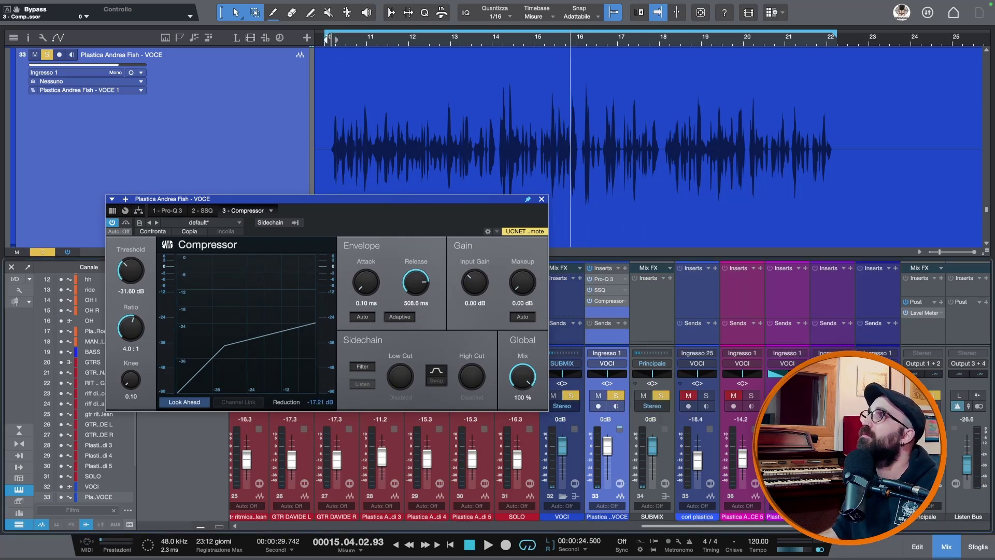
{"action": "left_click", "coordinate": [331, 39]}
{"action": "key", "text": "space"}
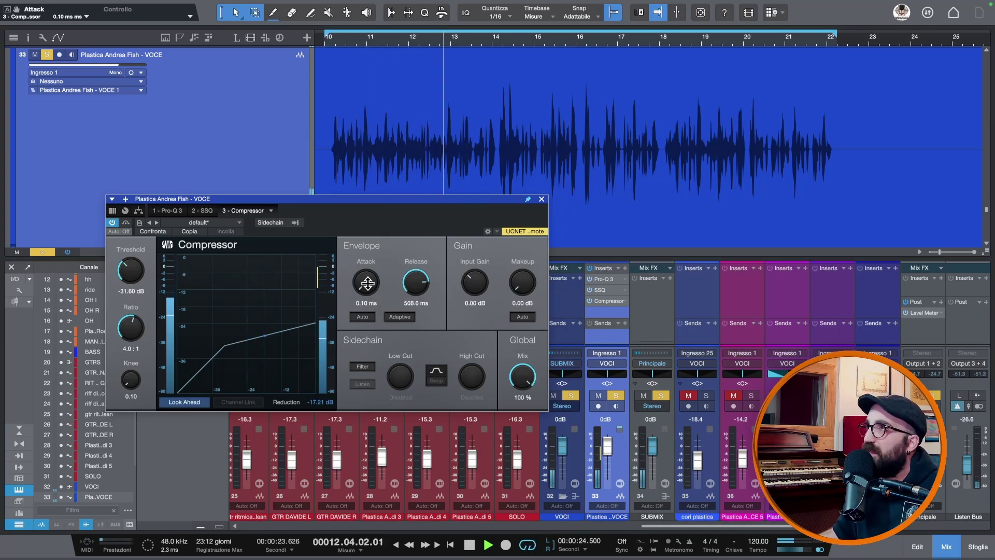
Vary the Compressor's attack while the soloed vocal plays and settle on 7.78 ms.
{"action": "left_click_drag", "start_coordinate": [367, 283], "coordinate": [369, 227]}
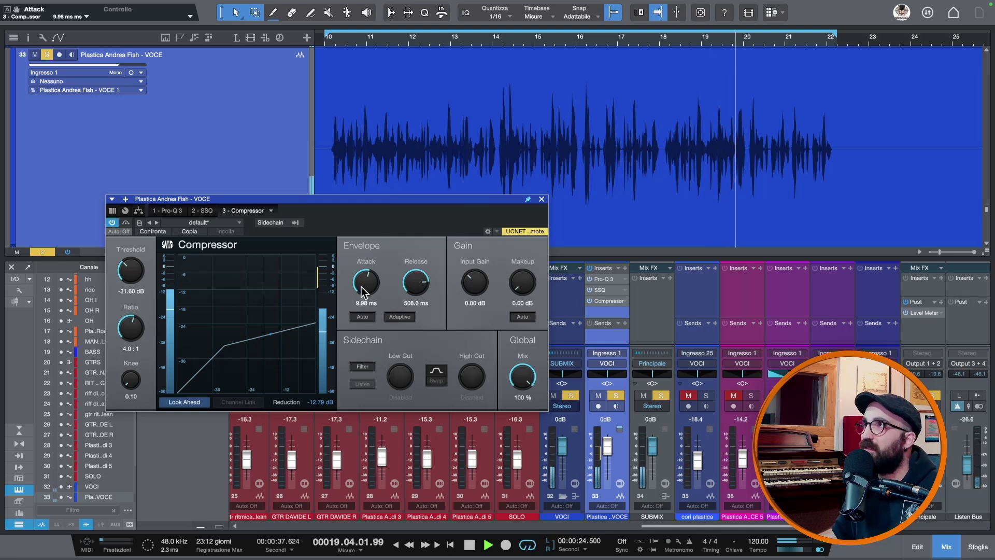
{"action": "left_click_drag", "start_coordinate": [361, 291], "coordinate": [361, 284]}
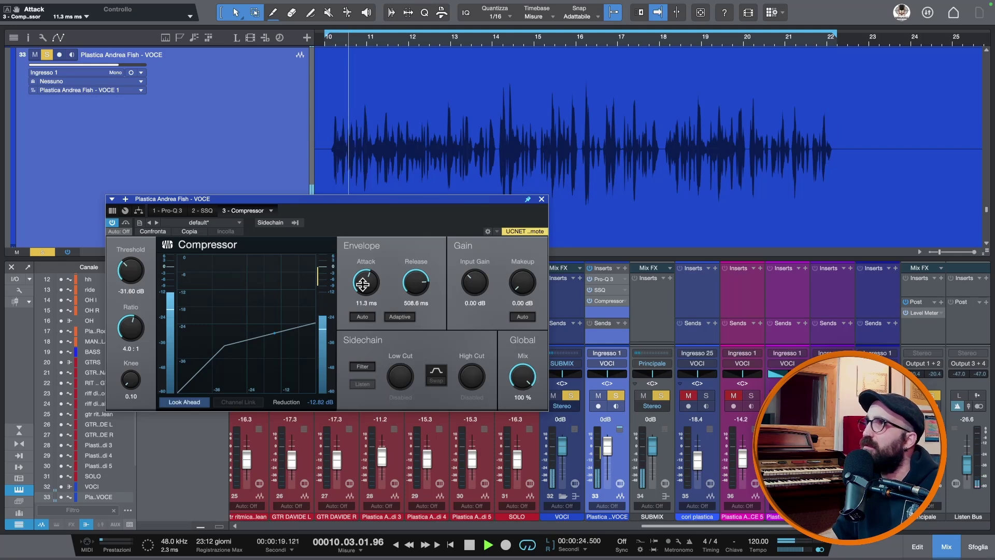
{"action": "left_click_drag", "start_coordinate": [362, 284], "coordinate": [363, 288]}
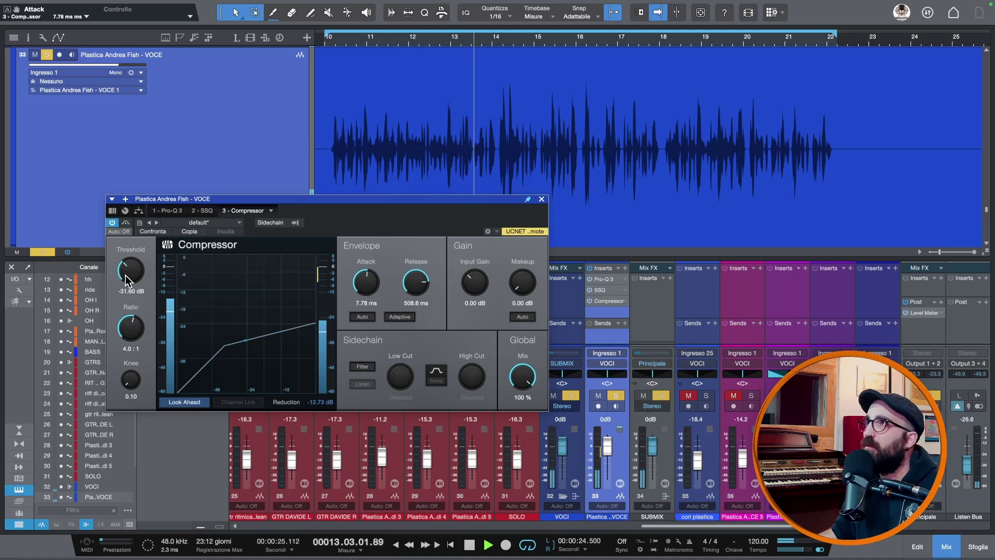
Set the Compressor's threshold to -24.16 dB while the soloed vocal plays and stop playback.
{"action": "left_click_drag", "start_coordinate": [126, 280], "coordinate": [126, 261]}
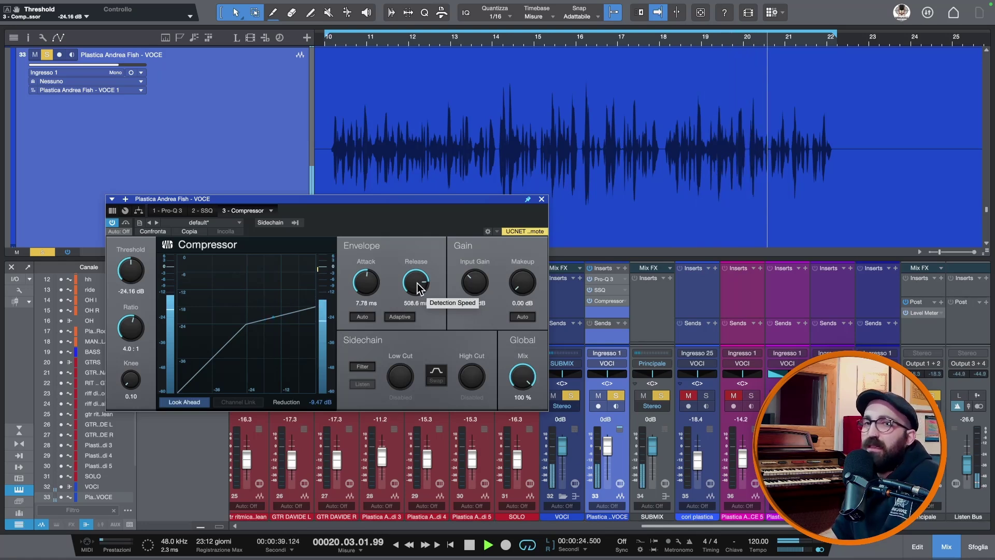
{"action": "key", "text": "space"}
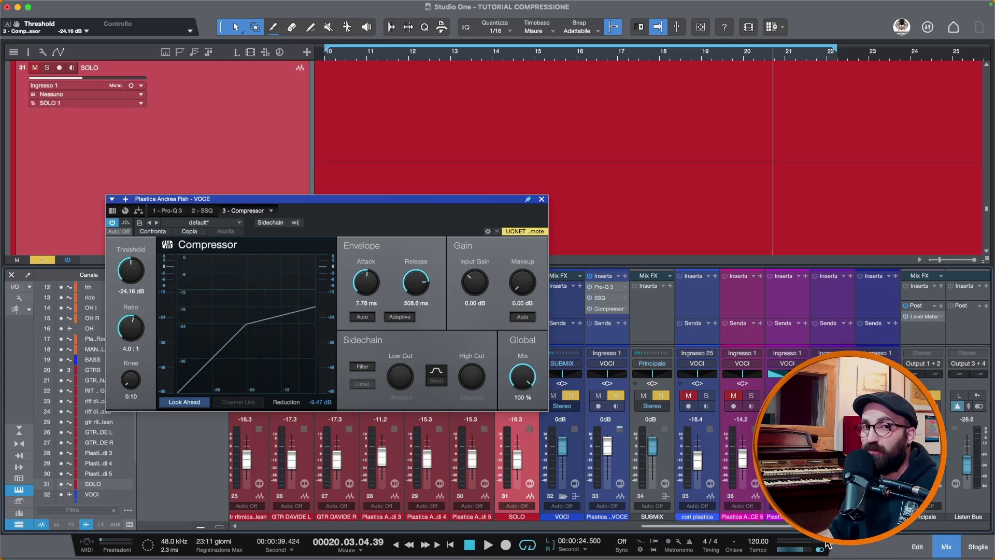
Bring up the bpm-to-ms.jpeg table, examine the note lengths in milliseconds around 120 BPM, and close it.
{"action": "mouse_move", "coordinate": [832, 555]}
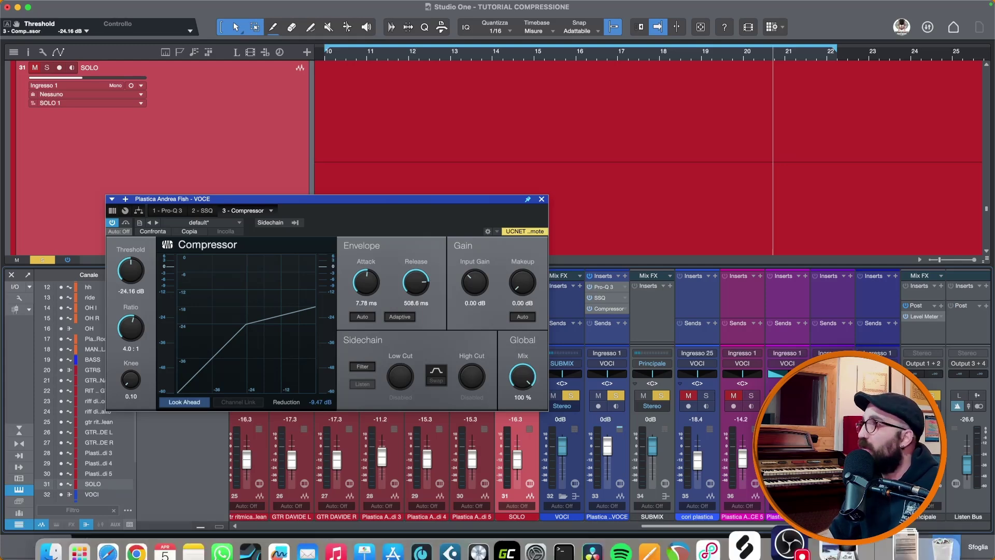
{"action": "left_click", "coordinate": [835, 550]}
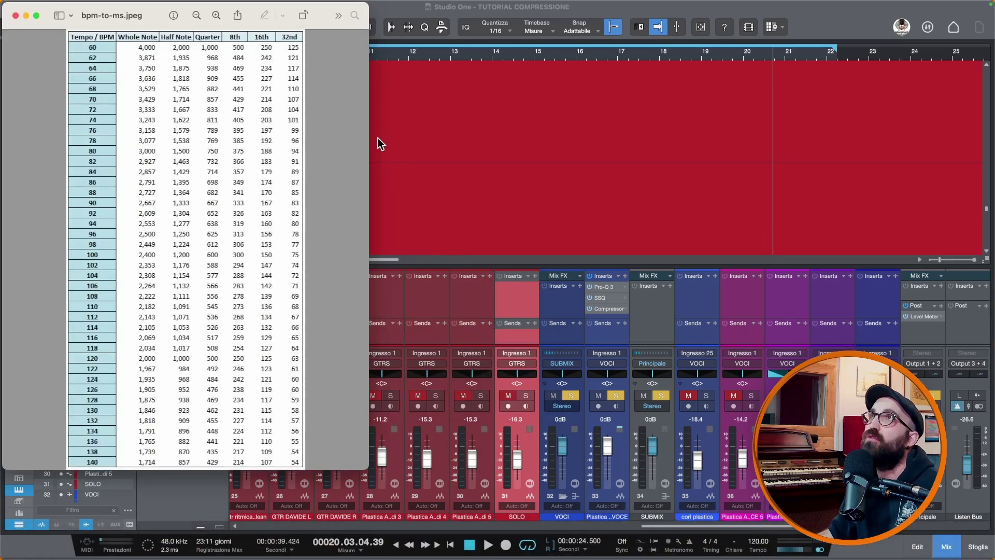
{"action": "left_click_drag", "start_coordinate": [136, 11], "coordinate": [463, 52]}
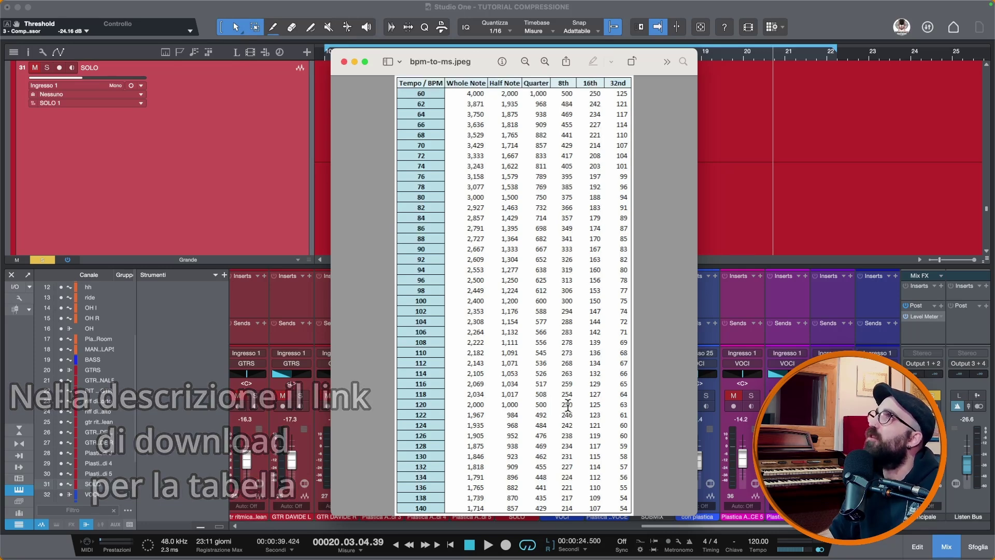
{"action": "left_click", "coordinate": [344, 62]}
{"action": "left_click", "coordinate": [450, 310]}
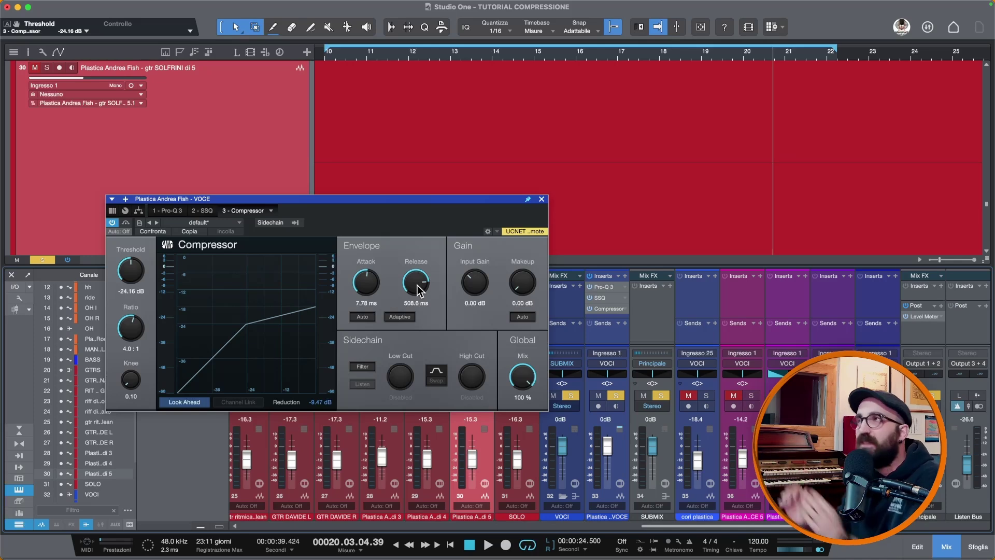
Play the soloed vocal while trying Compressor releases of 803.4 and 509.1 ms, and settle on 247.3 ms.
{"action": "left_click_drag", "start_coordinate": [418, 285], "coordinate": [418, 275]}
{"action": "key", "text": "space"}
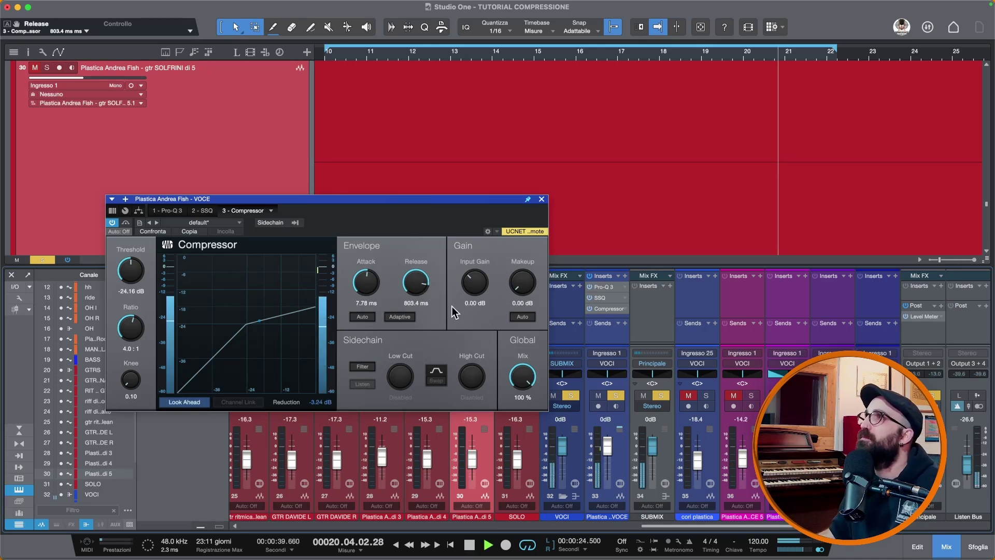
{"action": "left_click_drag", "start_coordinate": [412, 280], "coordinate": [418, 300]}
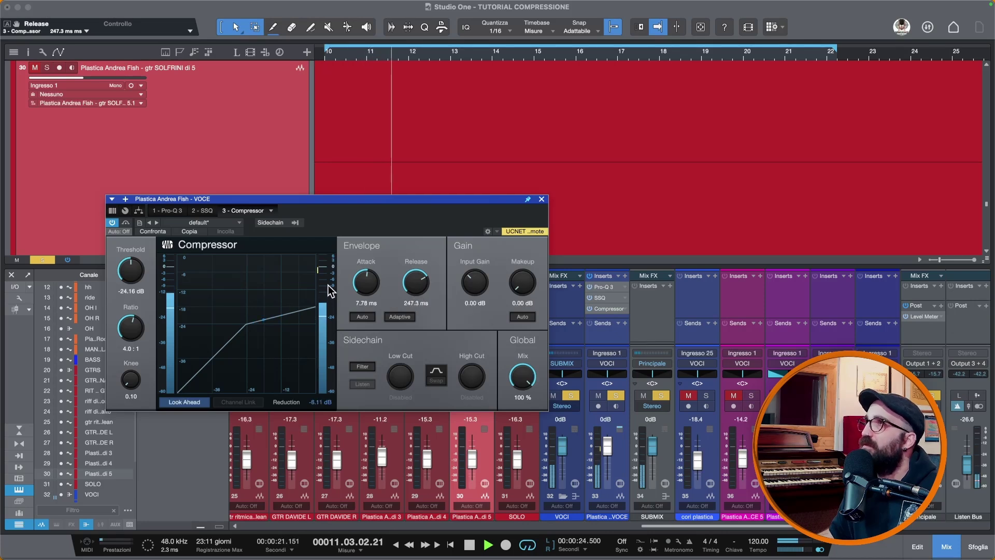
{"action": "mouse_move", "coordinate": [324, 282]}
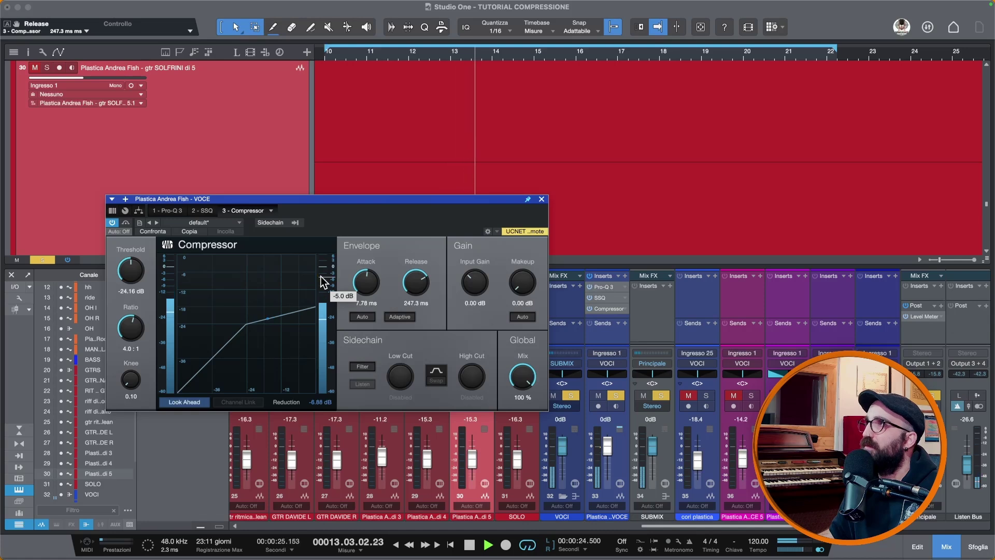
{"action": "left_click_drag", "start_coordinate": [412, 290], "coordinate": [410, 275]}
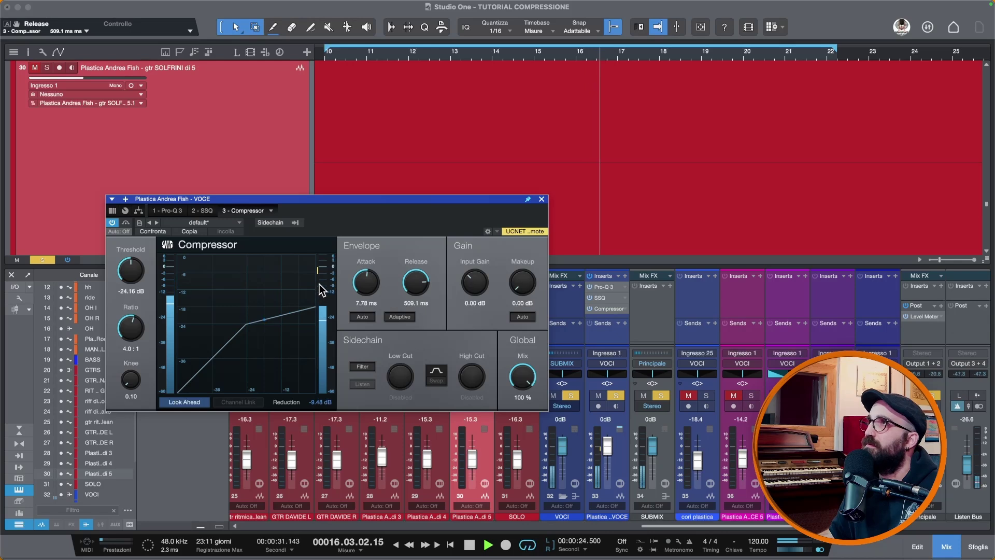
{"action": "mouse_move", "coordinate": [319, 284]}
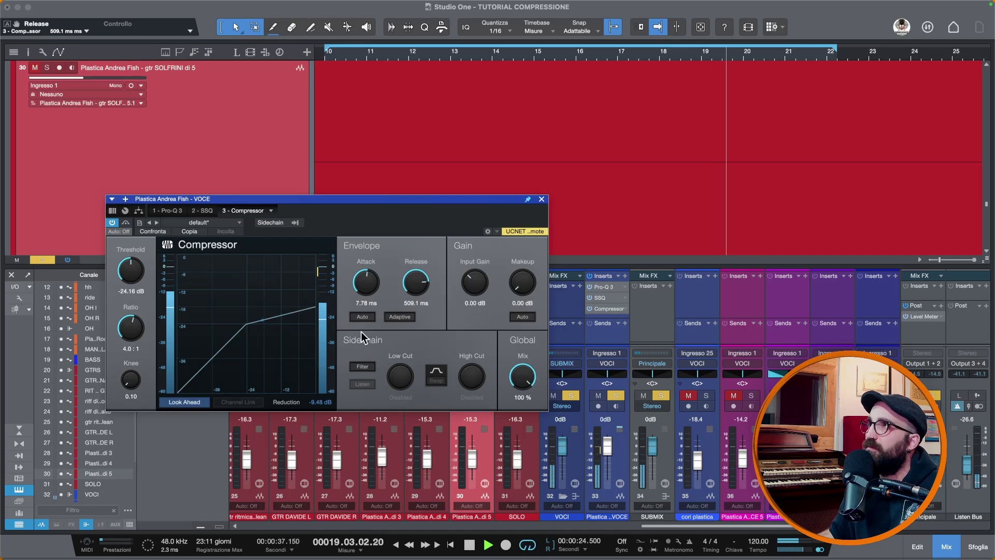
{"action": "left_click_drag", "start_coordinate": [412, 282], "coordinate": [412, 289]}
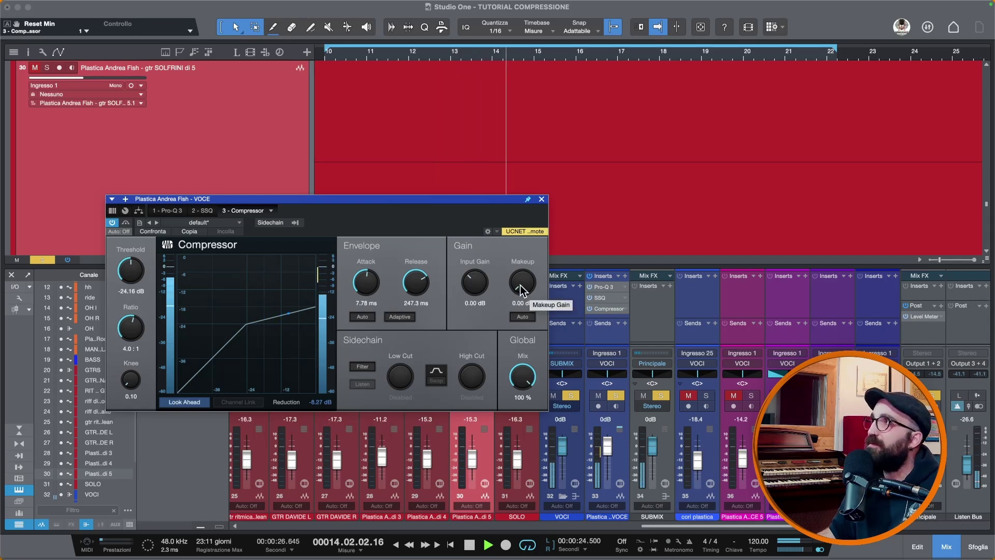
Set the Compressor's makeup gain to 5 dB and toggle its bypass to compare the vocal with and without compression.
{"action": "left_click", "coordinate": [520, 303]}
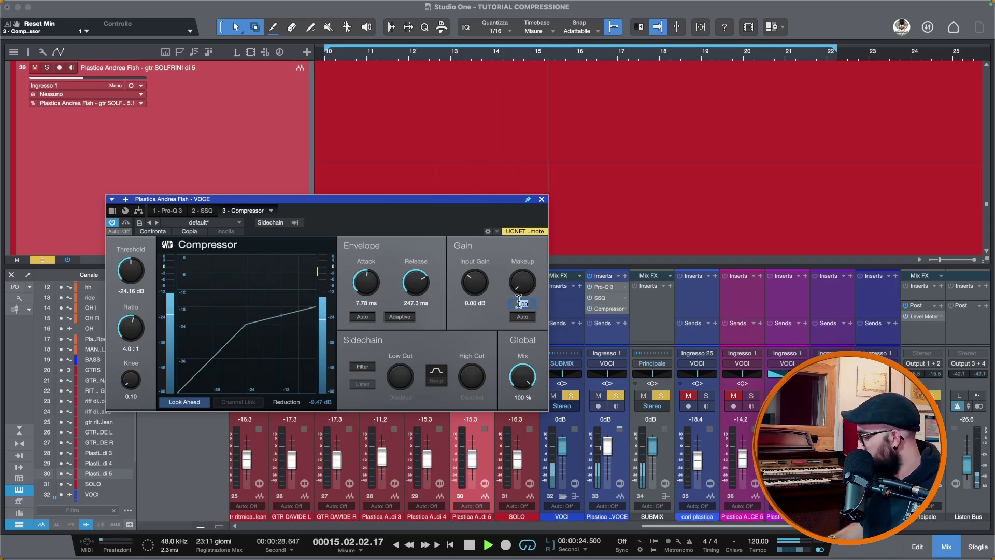
{"action": "type", "text": "5"}
{"action": "key", "text": "Return"}
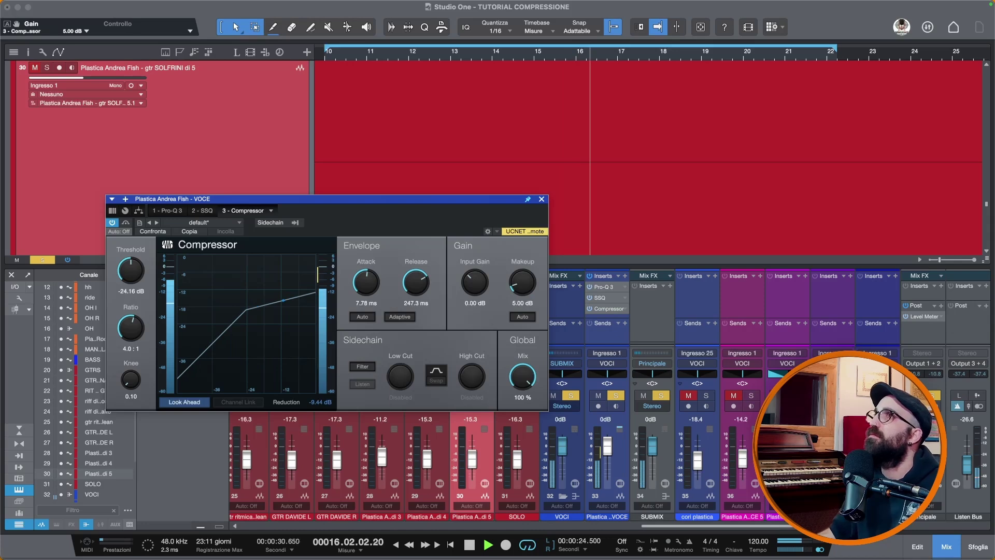
{"action": "left_click", "coordinate": [124, 222]}
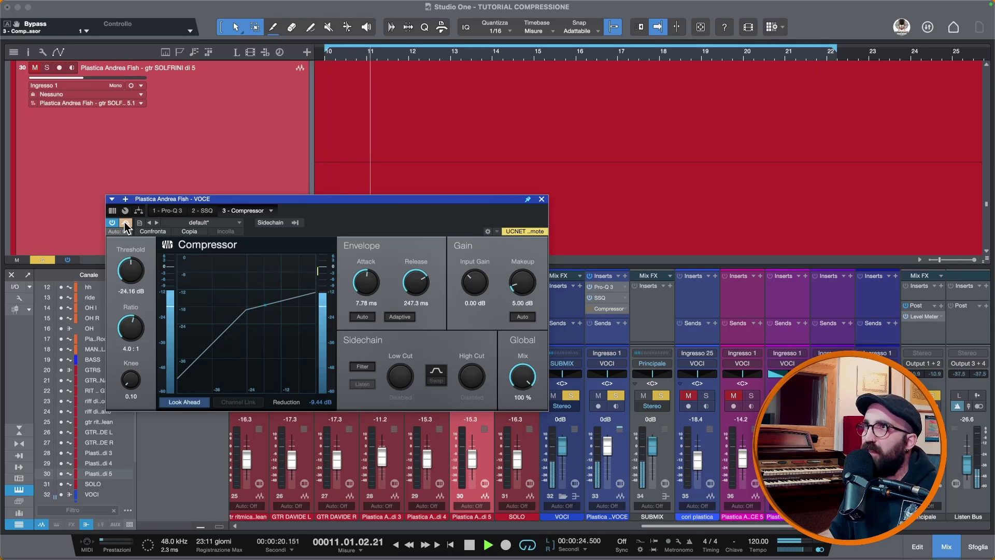
{"action": "left_click", "coordinate": [125, 223]}
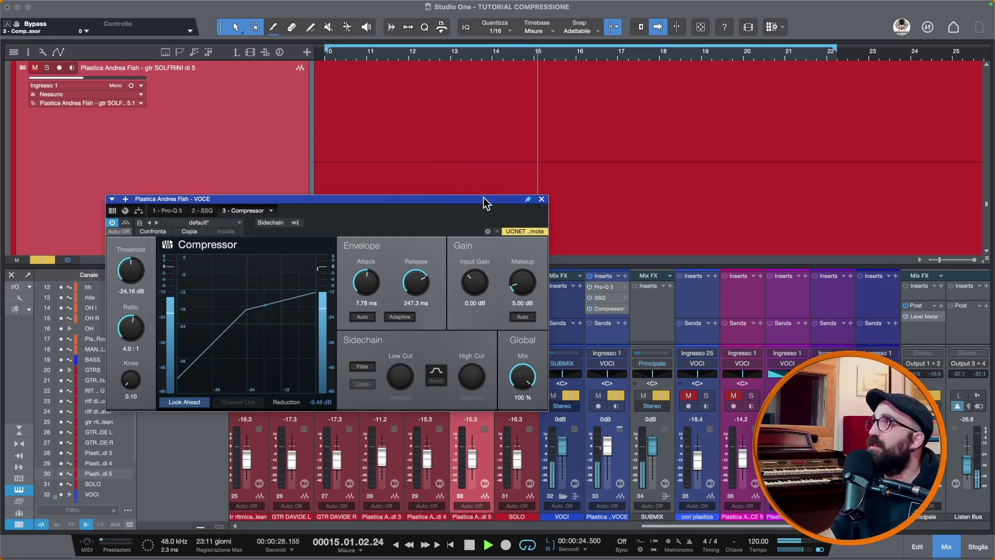
Close the Compressor window and unsolo the lead vocal to hear it in the full mix, stopping playback at the end.
{"action": "left_click", "coordinate": [541, 199]}
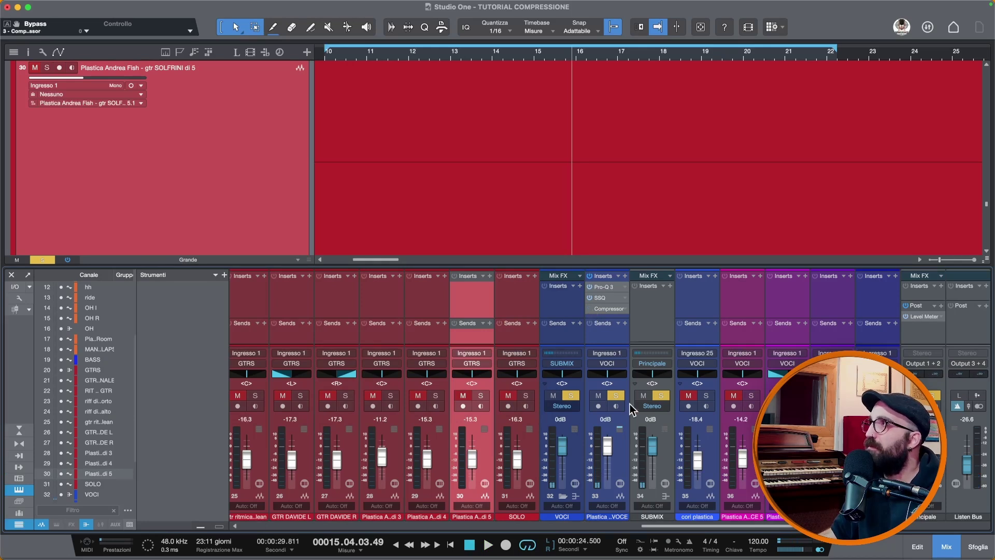
{"action": "left_click", "coordinate": [616, 397]}
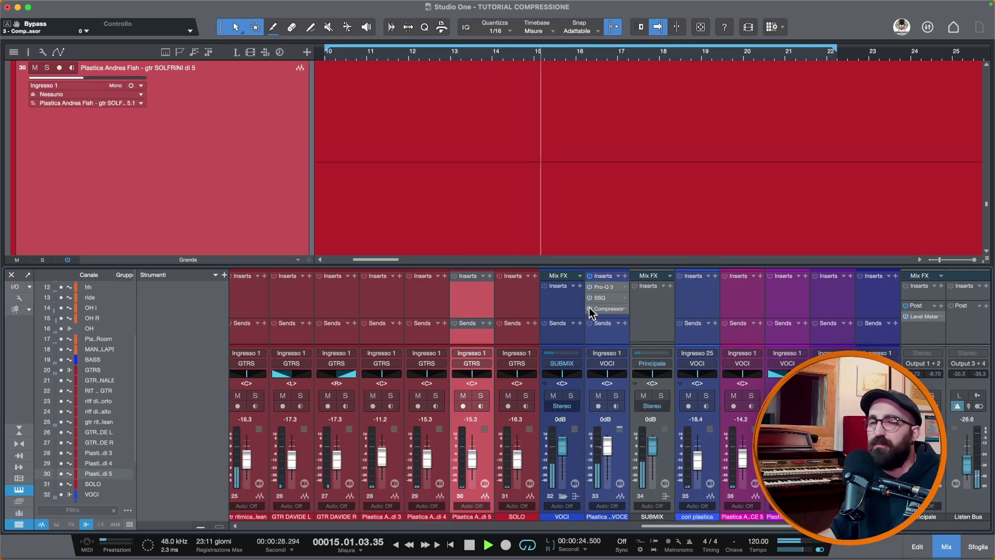
{"action": "key", "text": "space"}
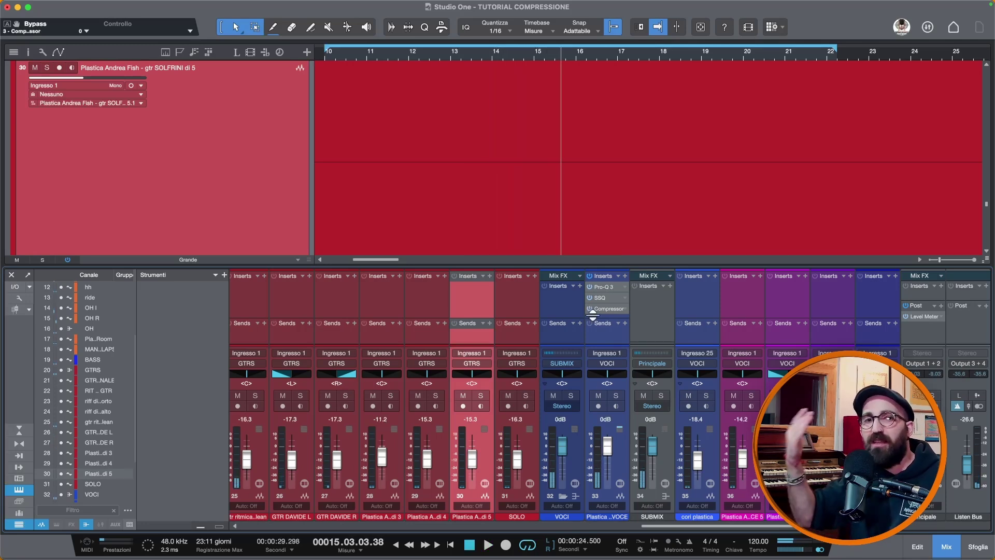